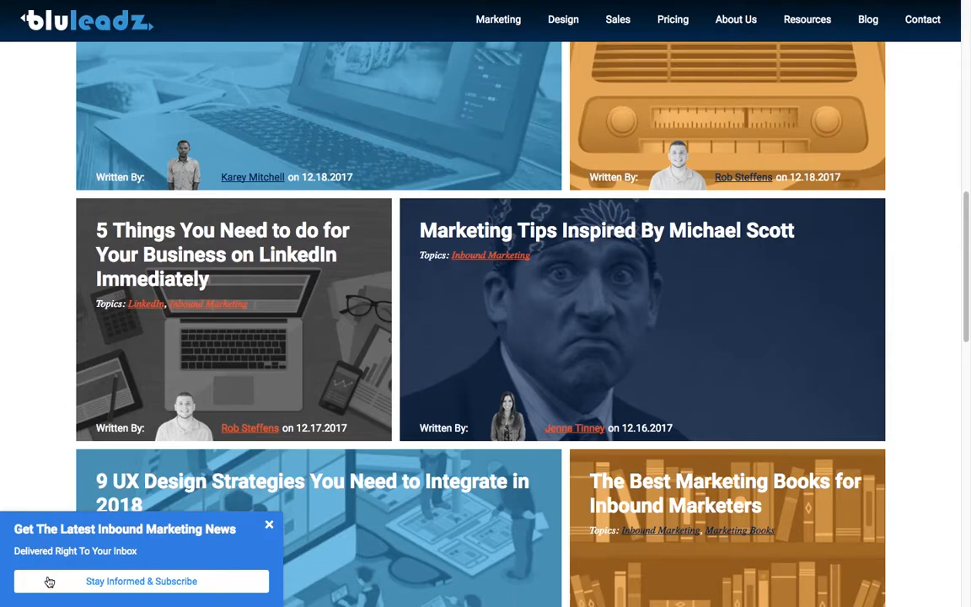
Subscribe to the Bluleadz blog's inbound marketing news in the slide-in form, filling in the subscriber's email.
{"action": "left_click", "coordinate": [49, 582]}
{"action": "left_click", "coordinate": [72, 529]}
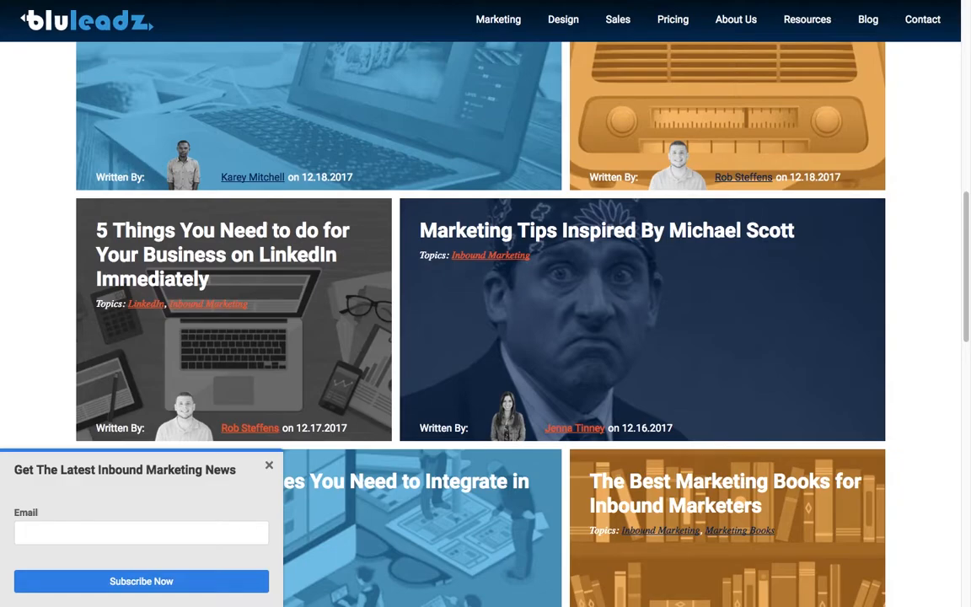
{"action": "type", "text": "jackie"}
{"action": "left_click", "coordinate": [82, 555]}
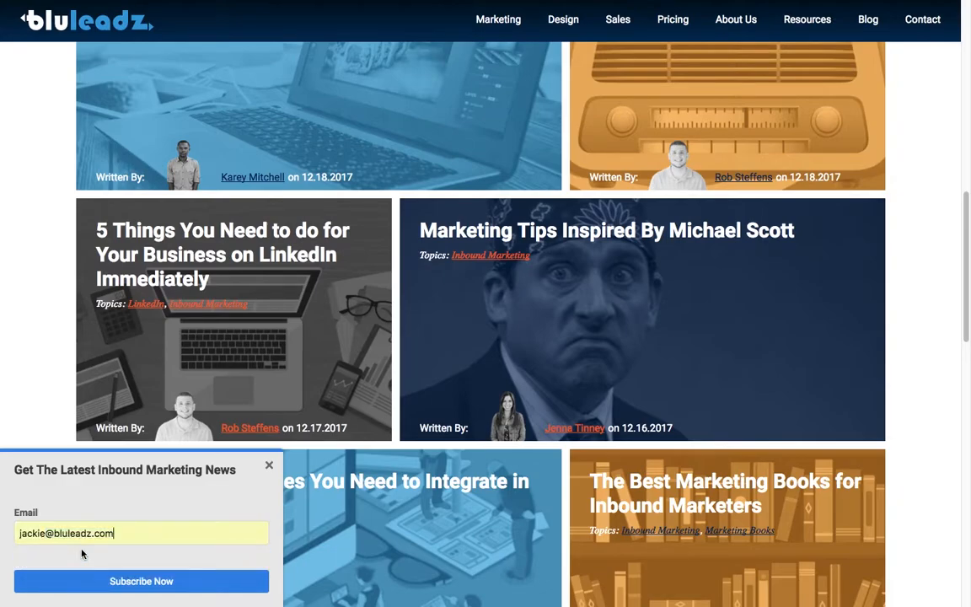
{"action": "left_click", "coordinate": [128, 582]}
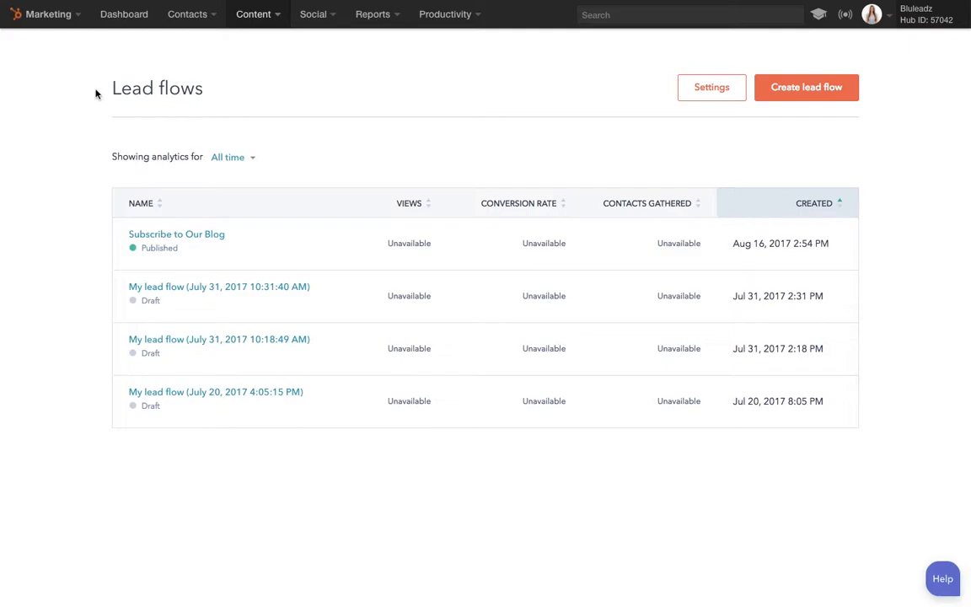
Switch to HubSpot's Lead flows page, create a new lead flow and name it "My Example Lead Flow".
{"action": "left_click", "coordinate": [259, 19]}
{"action": "left_click", "coordinate": [826, 89]}
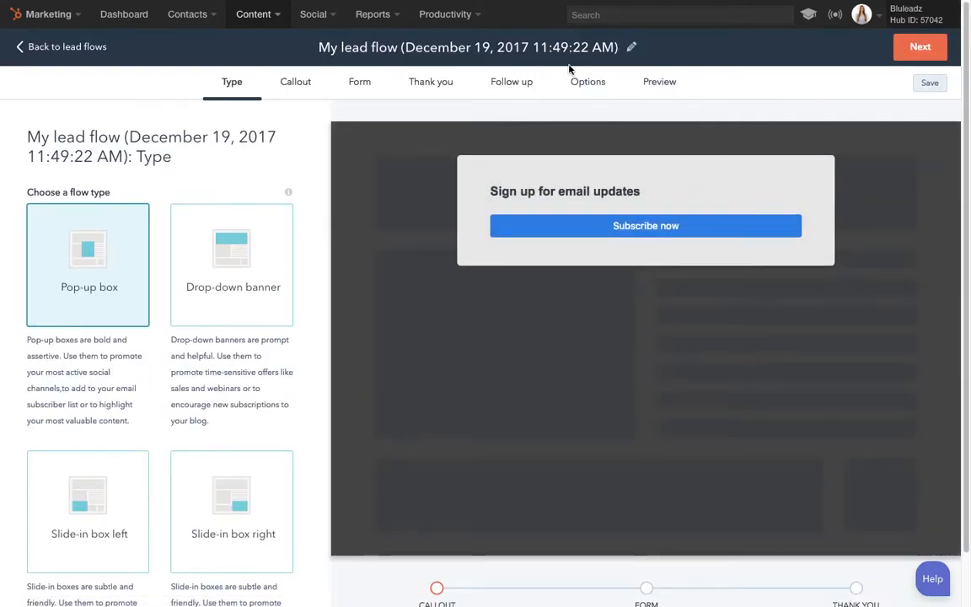
{"action": "left_click", "coordinate": [541, 50]}
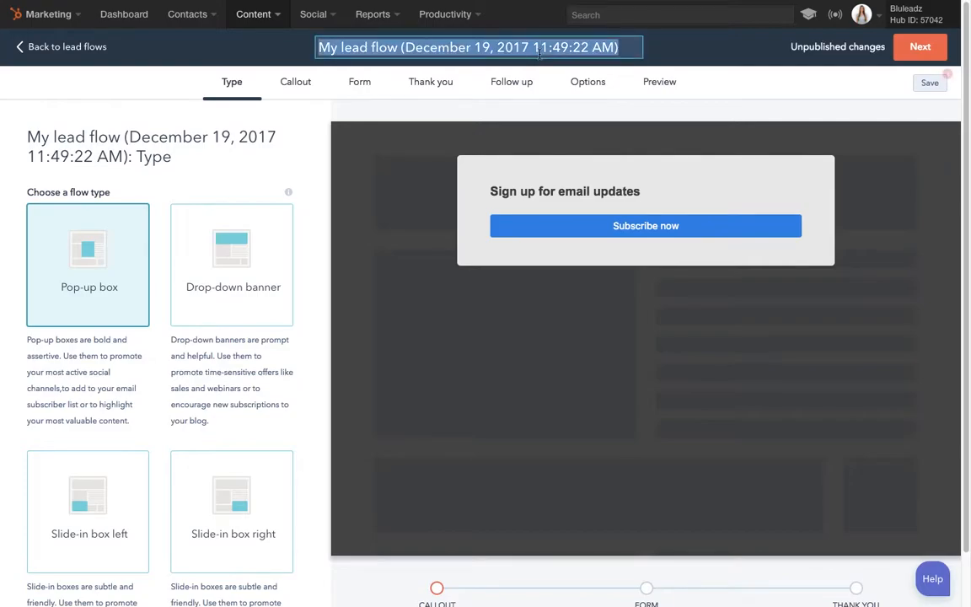
{"action": "type", "text": "My Examp"}
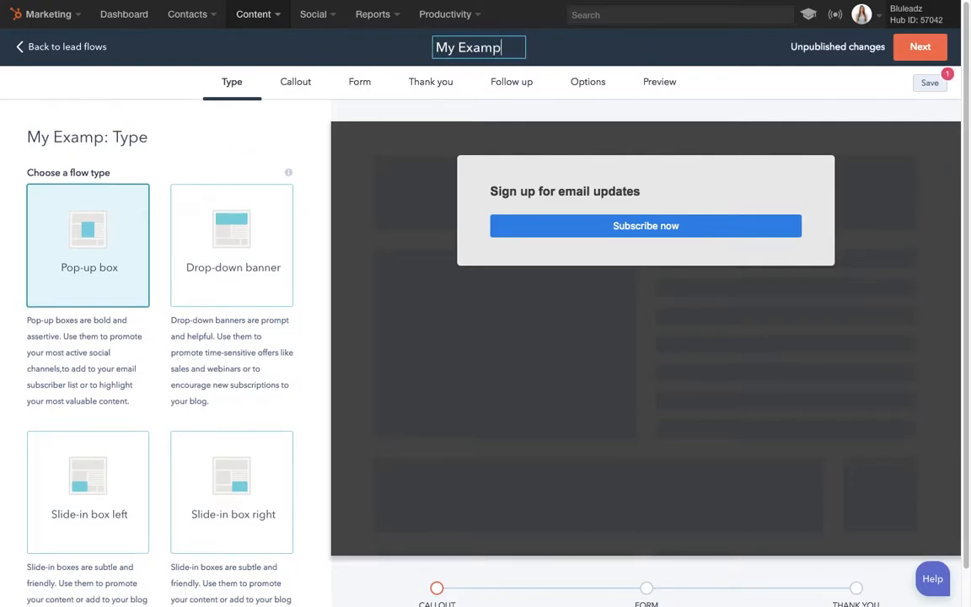
{"action": "type", "text": "le Lead FLow"}
{"action": "key", "text": "BackSpace"}
{"action": "key", "text": "BackSpace"}
{"action": "key", "text": "BackSpace"}
{"action": "type", "text": "low"}
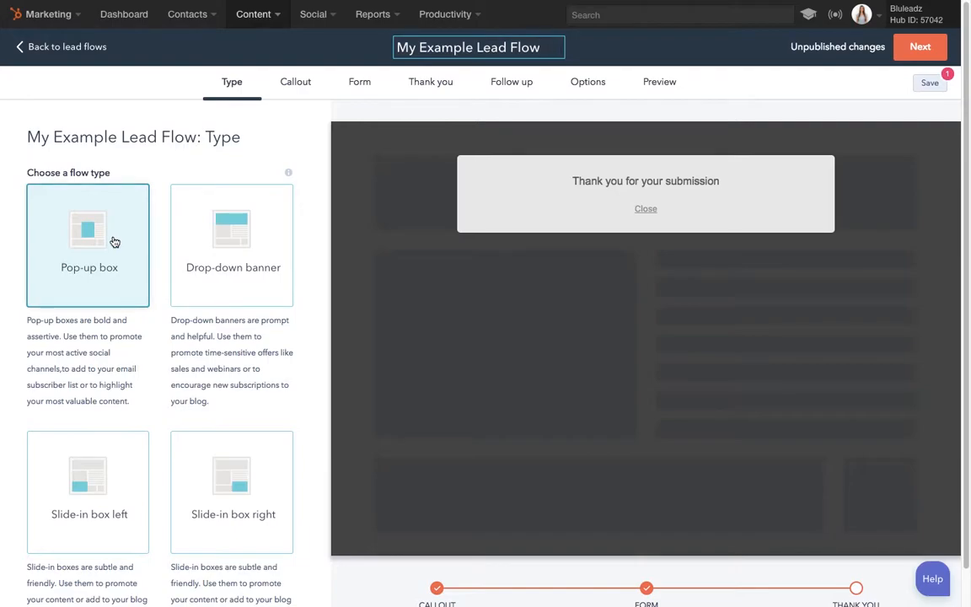
Preview the Drop-down banner, Slide-in box left and Slide-in box right flow types, and return to Pop-up box.
{"action": "left_click", "coordinate": [223, 261]}
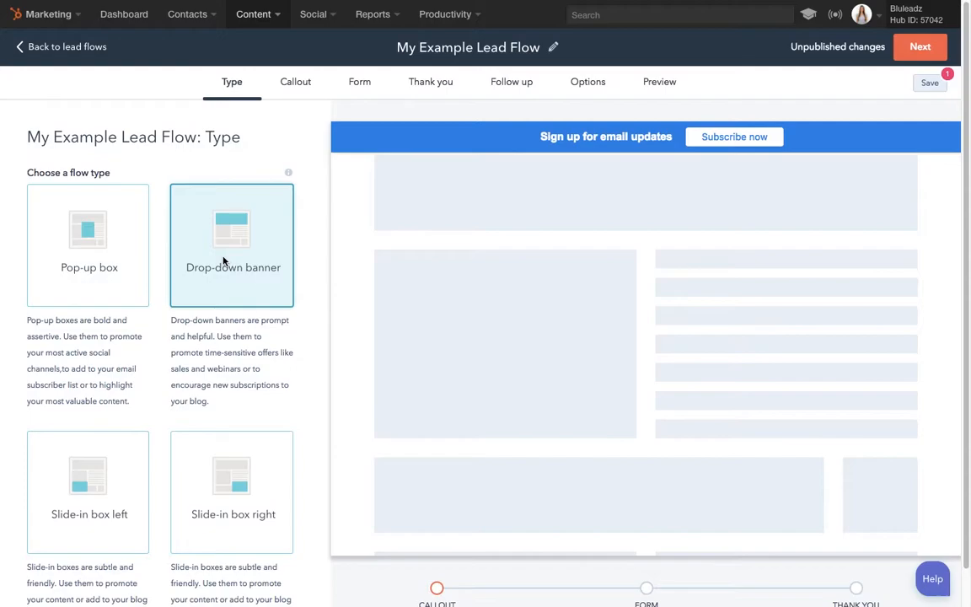
{"action": "left_click", "coordinate": [86, 477]}
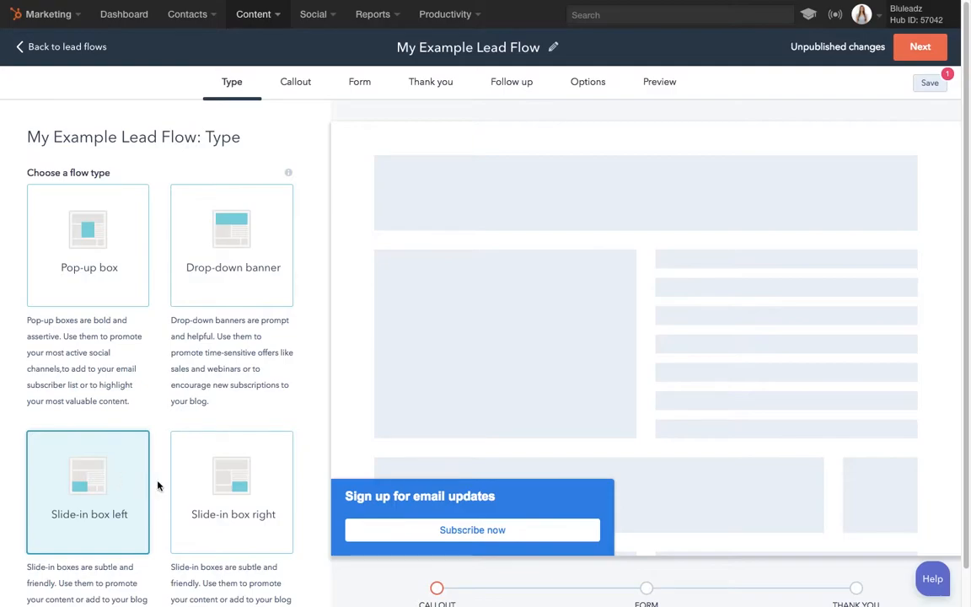
{"action": "left_click", "coordinate": [212, 495]}
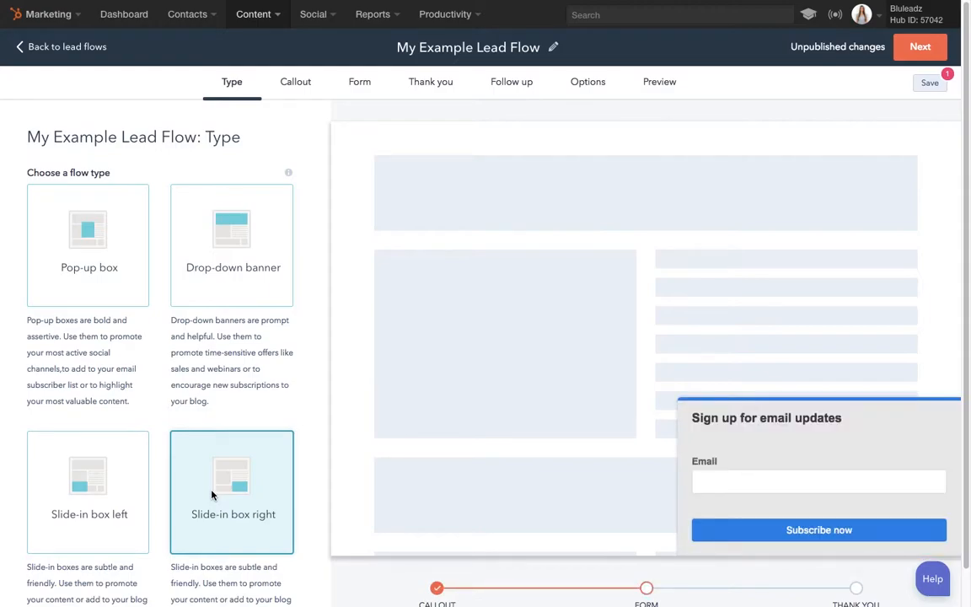
{"action": "left_click", "coordinate": [79, 255]}
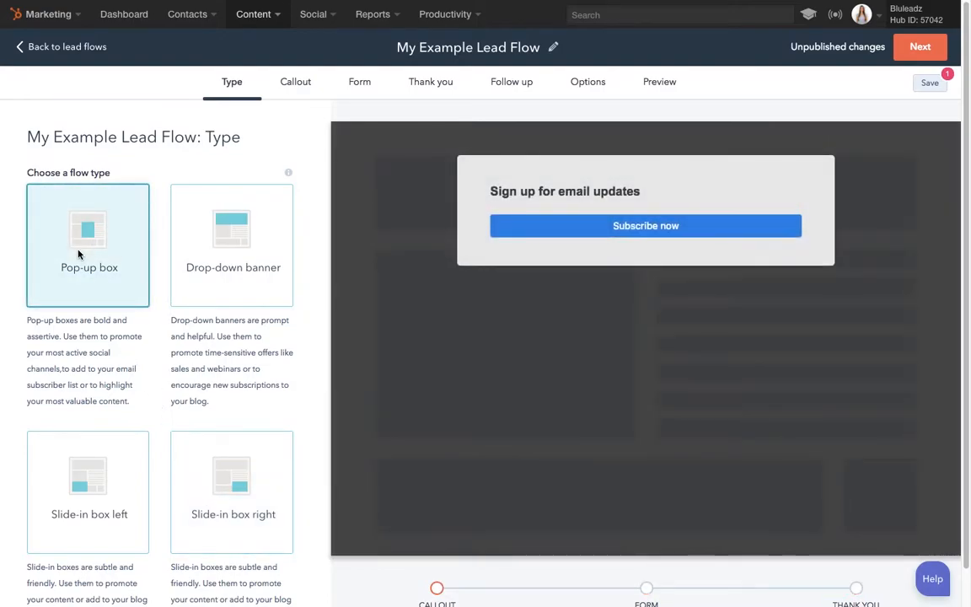
Enter "Sign up now for instant email updates." as the callout body of the lead flow.
{"action": "left_click", "coordinate": [307, 88]}
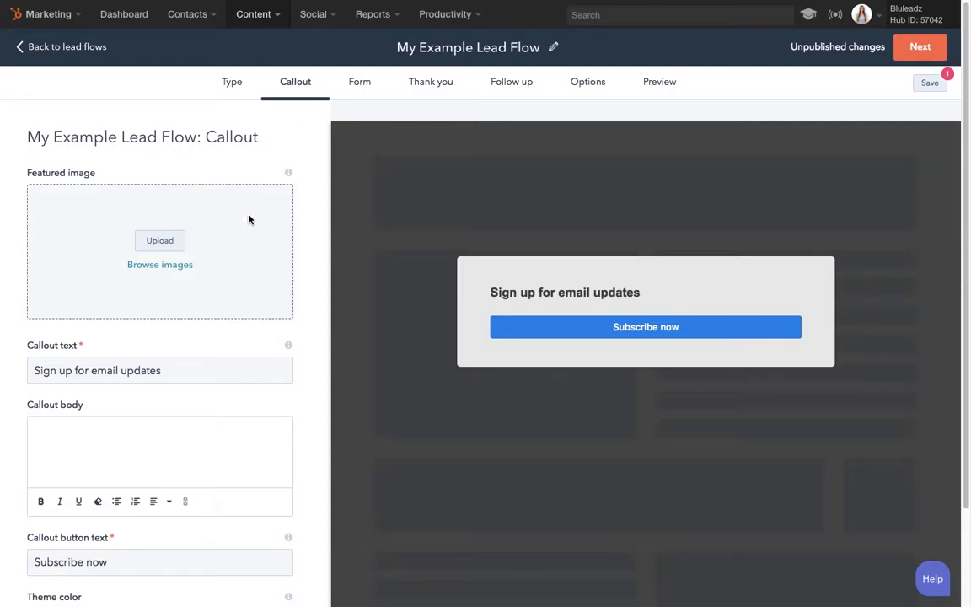
{"action": "left_click", "coordinate": [181, 375]}
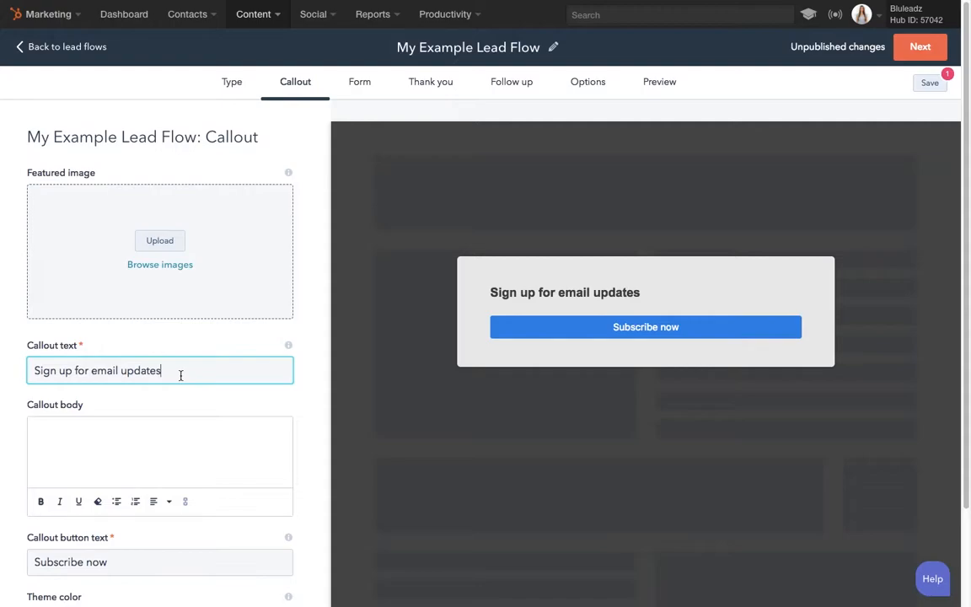
{"action": "left_click", "coordinate": [150, 455]}
{"action": "type", "text": "Sing up"}
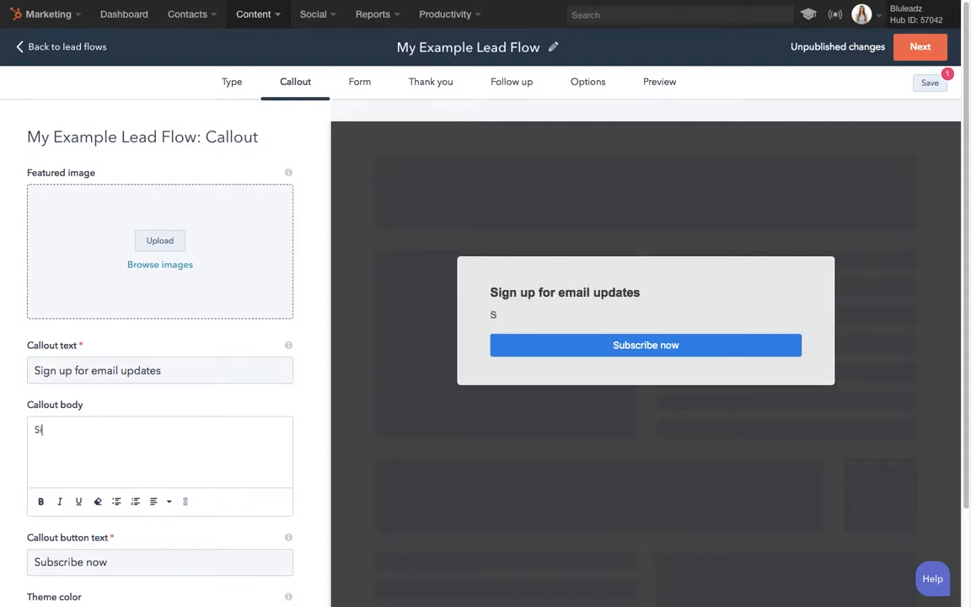
{"action": "key", "text": "BackSpace"}
{"action": "key", "text": "BackSpace"}
{"action": "key", "text": "BackSpace"}
{"action": "key", "text": "BackSpace"}
{"action": "key", "text": "BackSpace"}
{"action": "type", "text": "gn up now for instant email updated"}
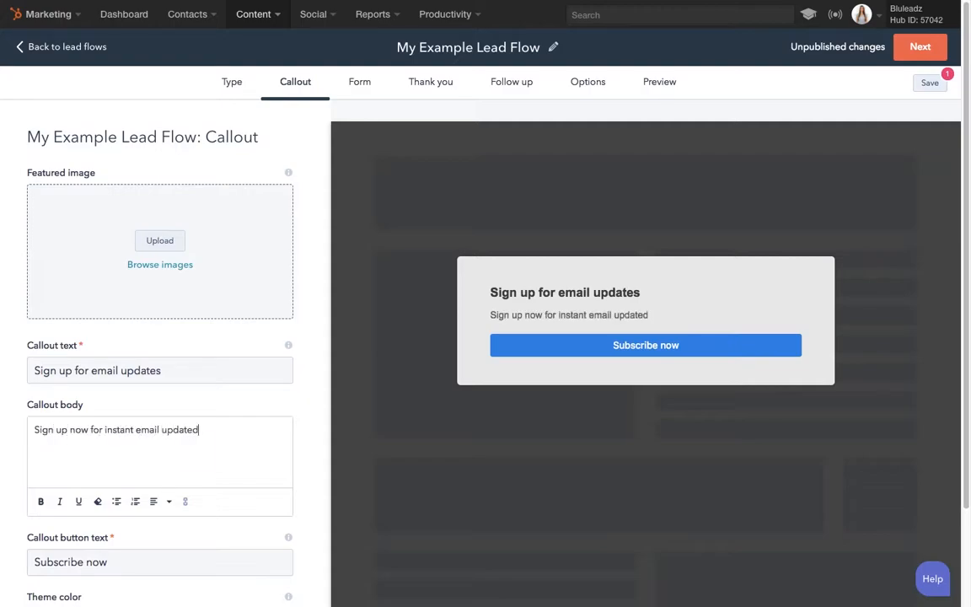
{"action": "key", "text": "BackSpace"}
{"action": "type", "text": "s."}
Review the callout button text and theme color, and the Form, Thank you and Follow up settings.
{"action": "scroll", "coordinate": [19, 506], "scroll_direction": "down", "scroll_amount": 2}
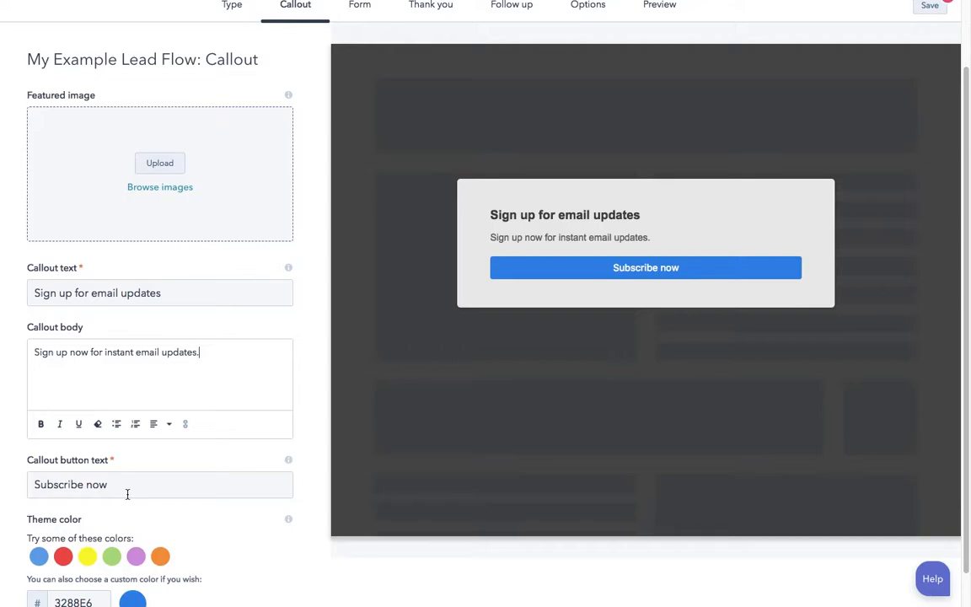
{"action": "scroll", "coordinate": [127, 495], "scroll_direction": "down", "scroll_amount": 1}
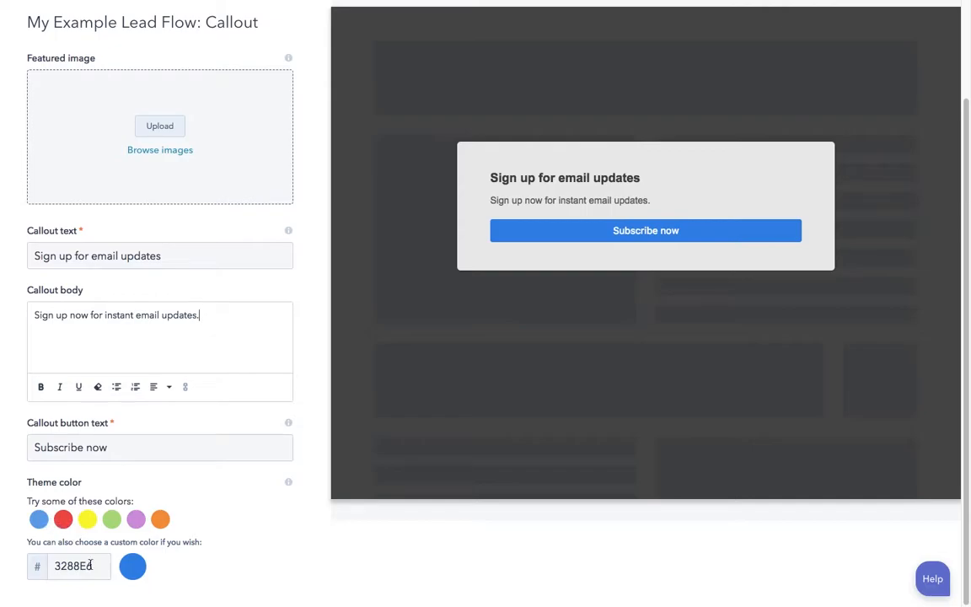
{"action": "scroll", "coordinate": [90, 565], "scroll_direction": "up", "scroll_amount": 3}
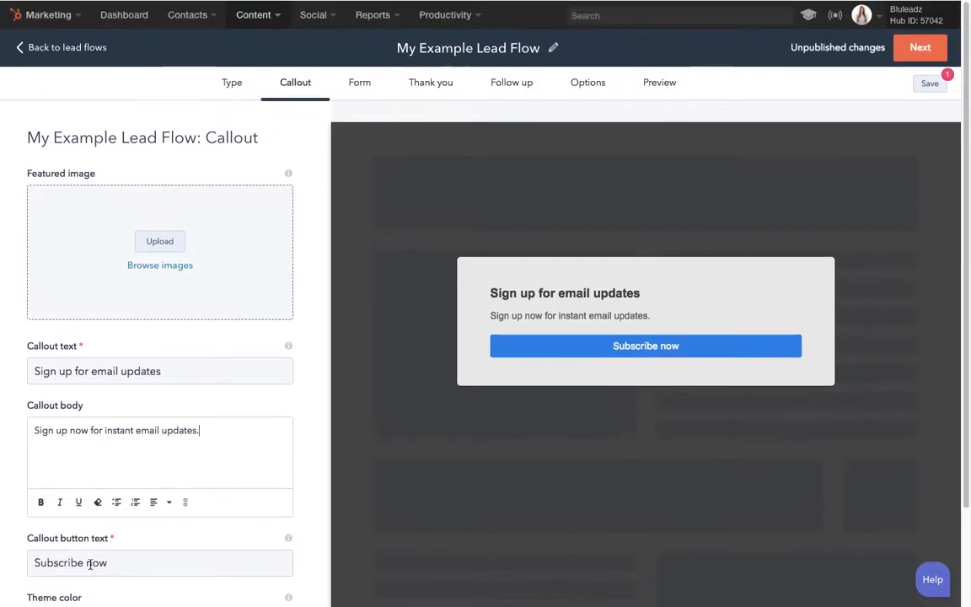
{"action": "left_click", "coordinate": [353, 81]}
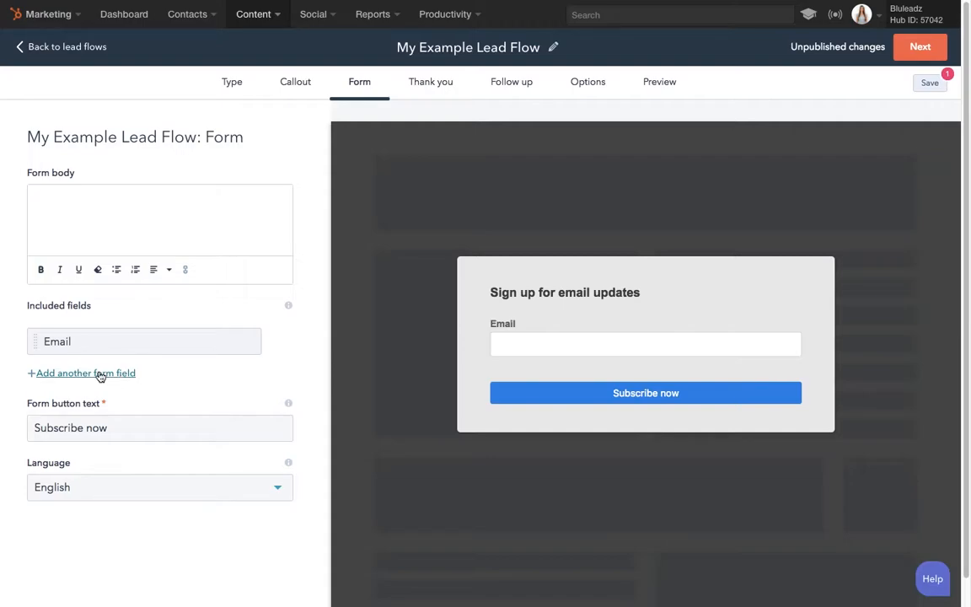
{"action": "left_click", "coordinate": [111, 230]}
{"action": "left_click", "coordinate": [420, 88]}
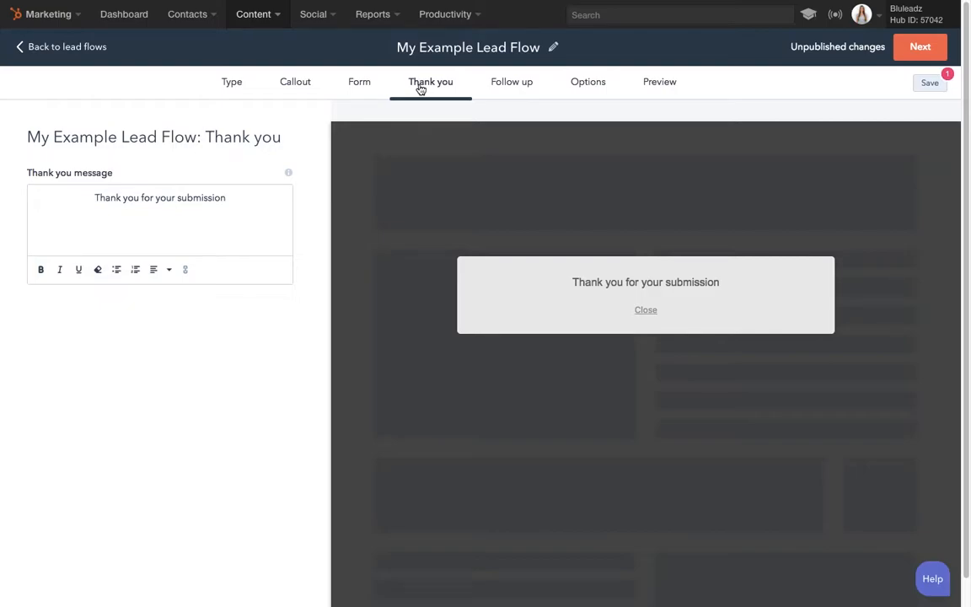
{"action": "left_click", "coordinate": [507, 87]}
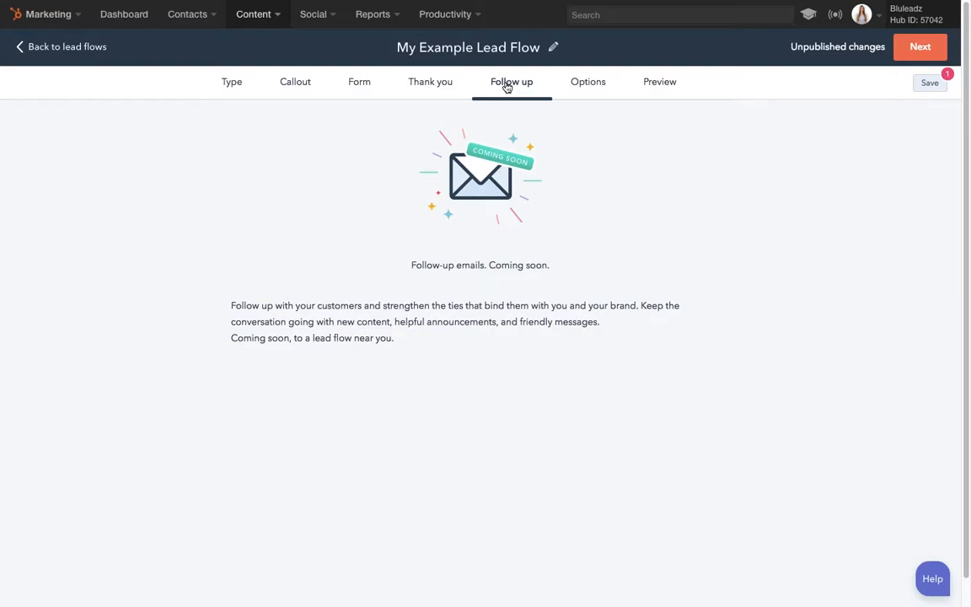
Set the lead flow location to pages that exactly match given URLs and review the remaining trigger and notification options.
{"action": "left_click", "coordinate": [594, 90]}
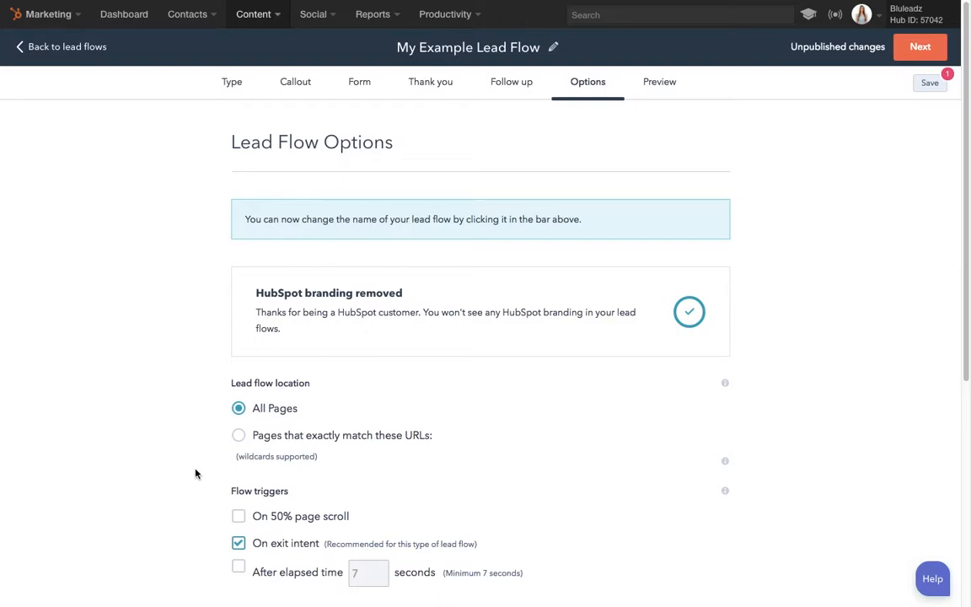
{"action": "left_click", "coordinate": [238, 436]}
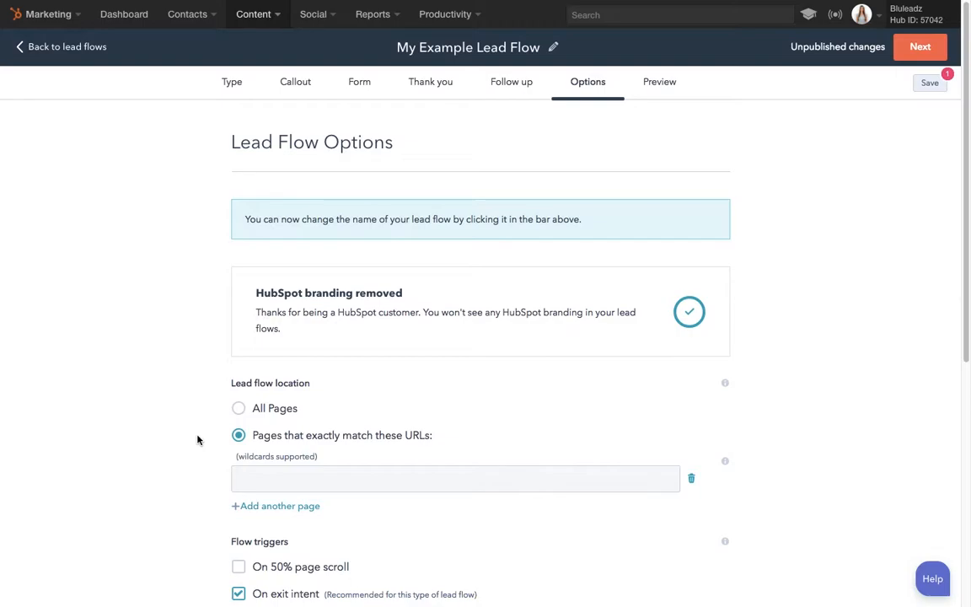
{"action": "scroll", "coordinate": [197, 439], "scroll_direction": "down", "scroll_amount": 4}
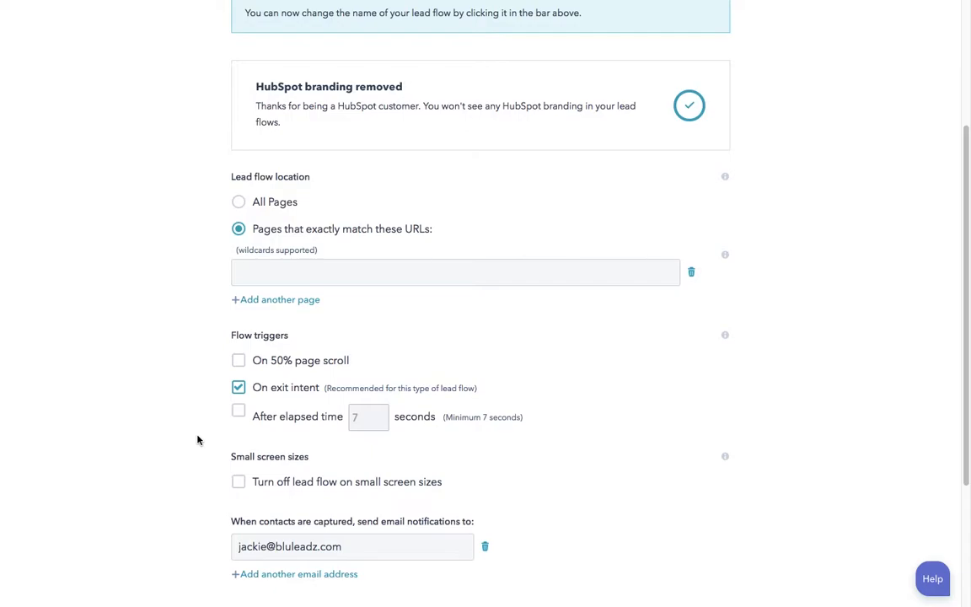
{"action": "scroll", "coordinate": [197, 439], "scroll_direction": "down", "scroll_amount": 1}
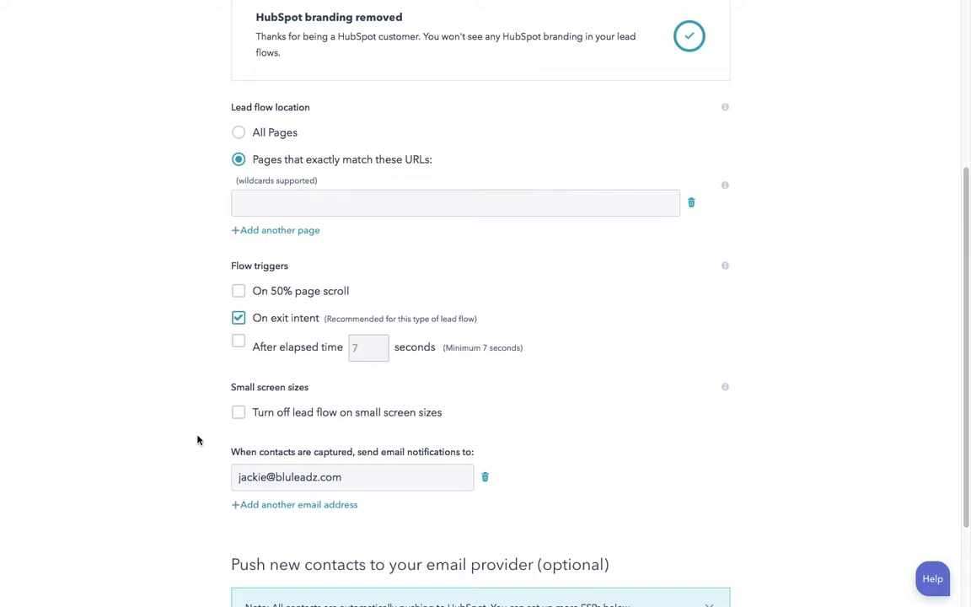
{"action": "scroll", "coordinate": [197, 439], "scroll_direction": "down", "scroll_amount": 3}
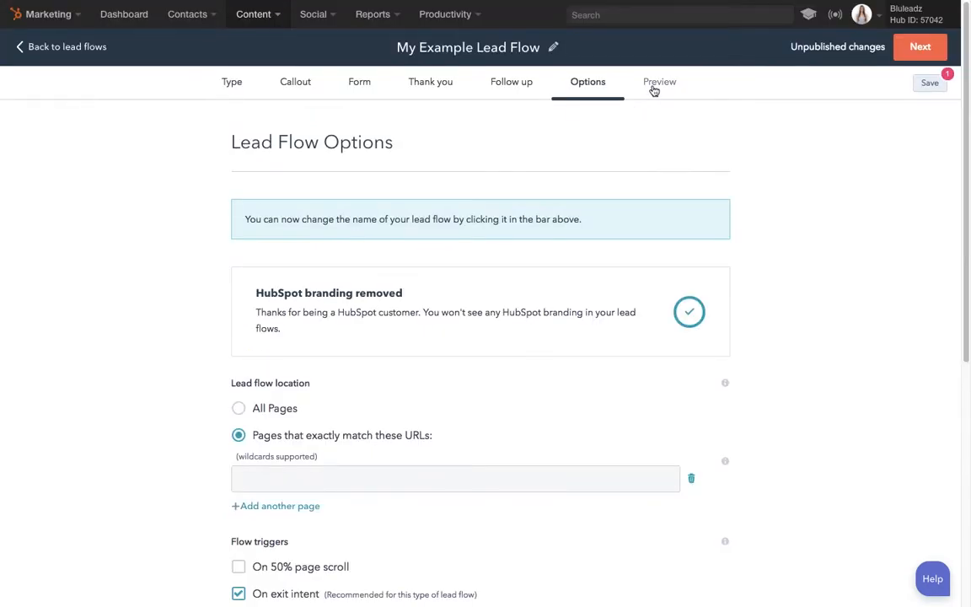
Test the pop-up in the desktop preview by submitting it with the contact's email and closing the thank-you message.
{"action": "left_click", "coordinate": [657, 82]}
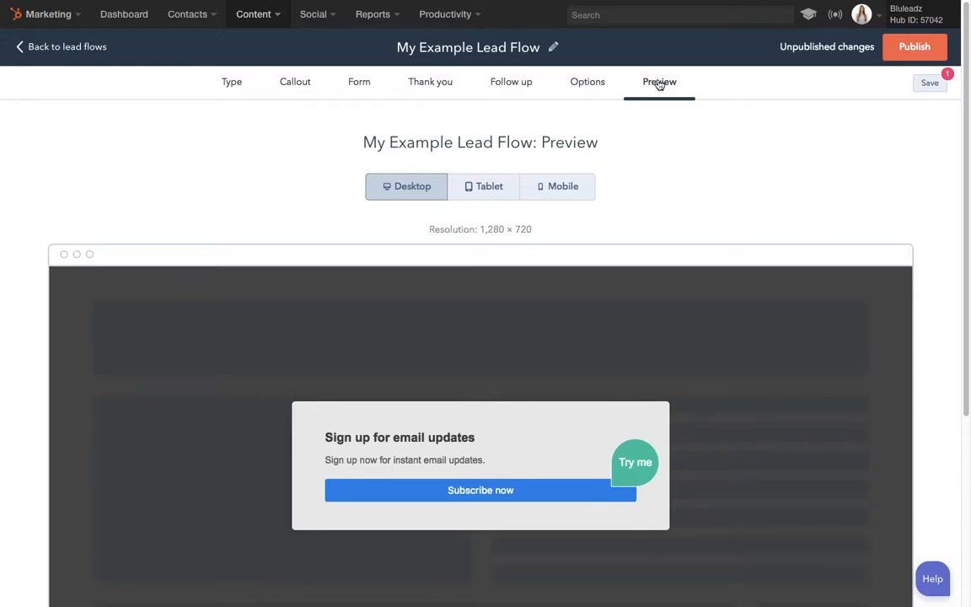
{"action": "scroll", "coordinate": [716, 178], "scroll_direction": "down", "scroll_amount": 3}
{"action": "left_click", "coordinate": [470, 372]}
{"action": "left_click", "coordinate": [462, 369]}
{"action": "type", "text": "jackie"}
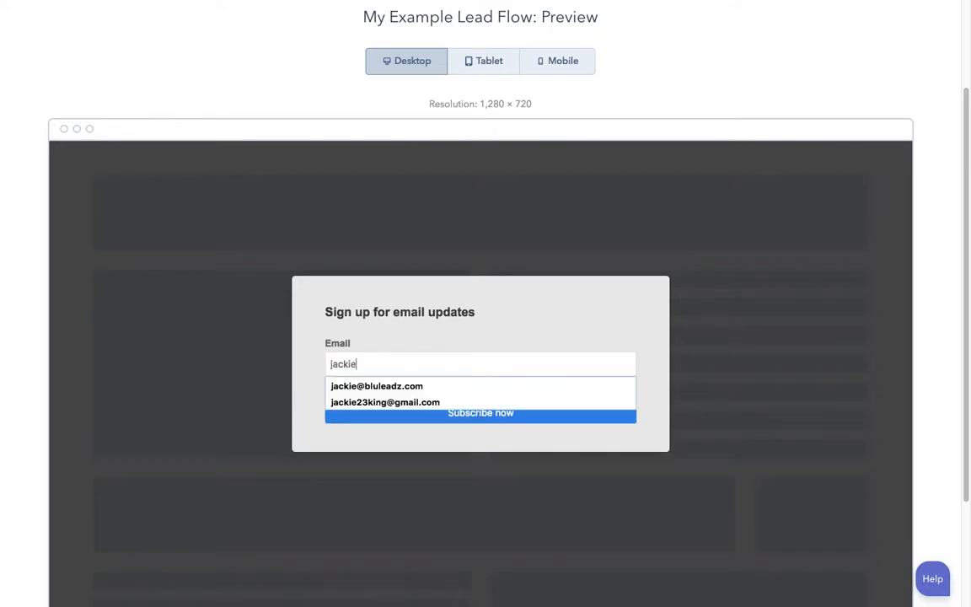
{"action": "left_click", "coordinate": [417, 386]}
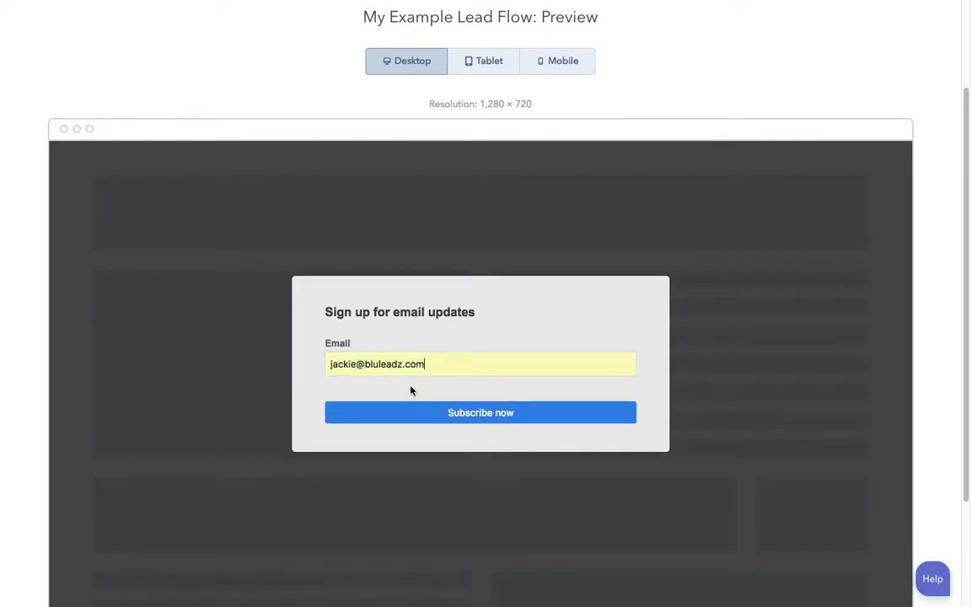
{"action": "left_click", "coordinate": [457, 415]}
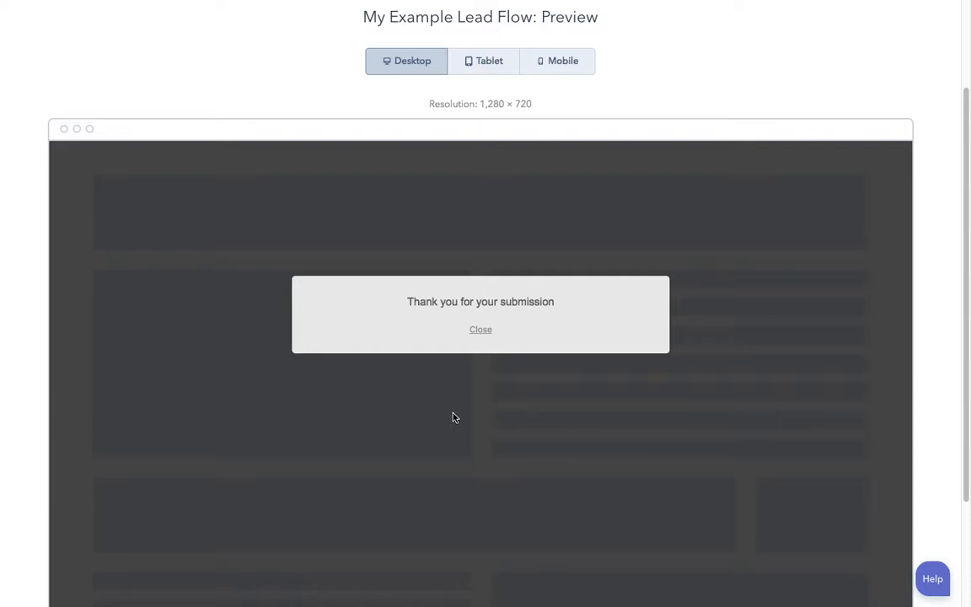
{"action": "left_click", "coordinate": [480, 328]}
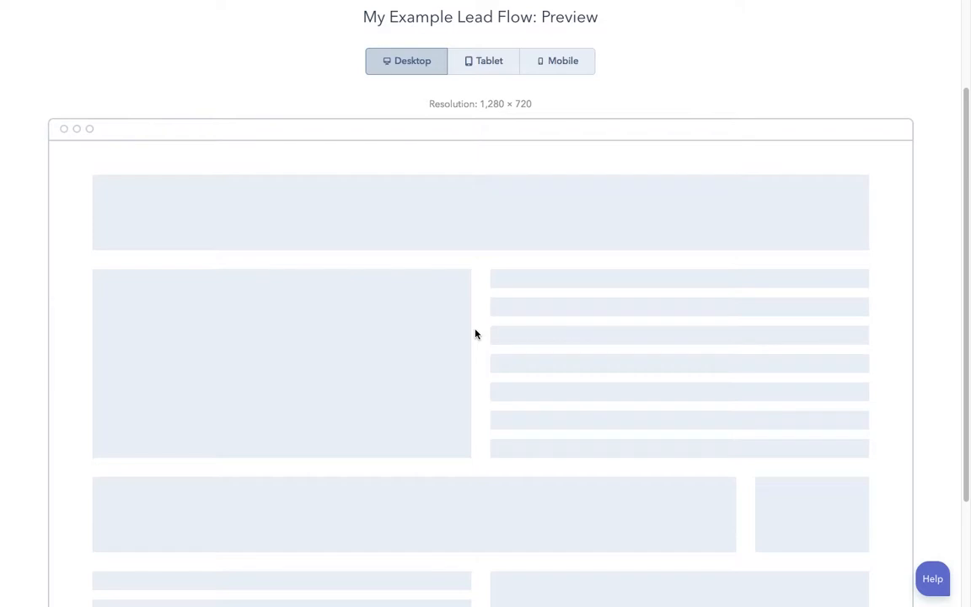
Preview the lead flow at tablet and mobile sizes and save its changes.
{"action": "left_click", "coordinate": [483, 71]}
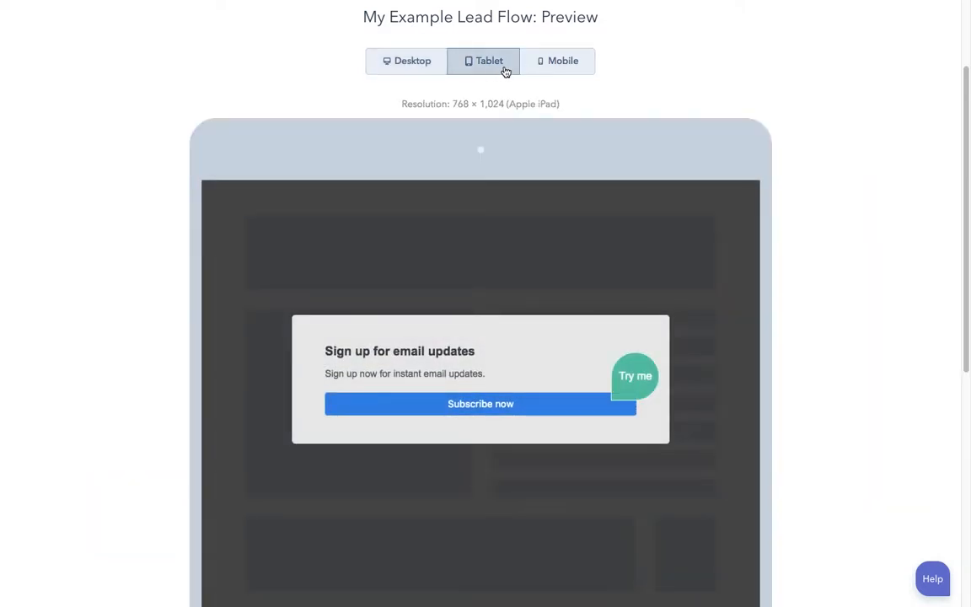
{"action": "left_click", "coordinate": [579, 65]}
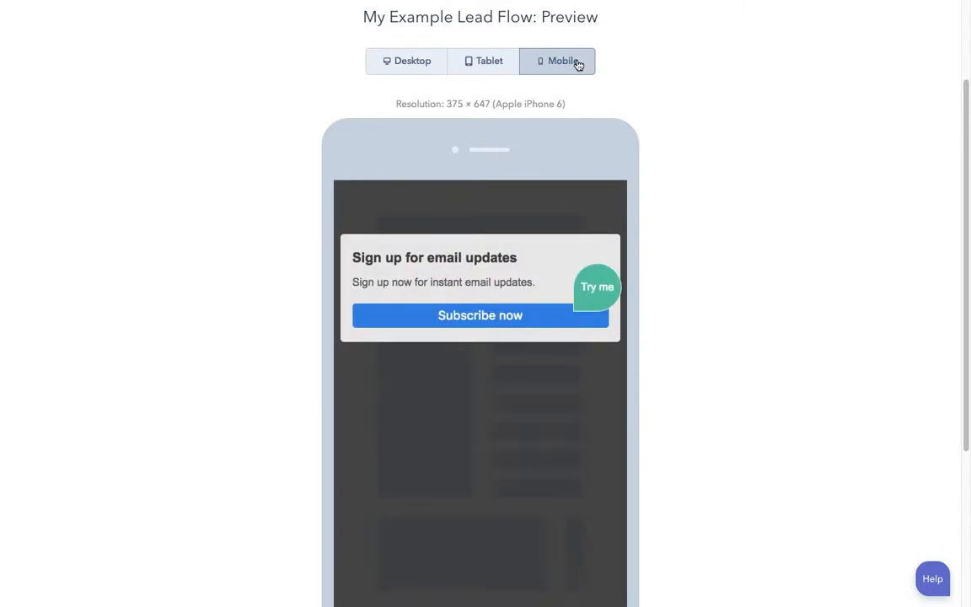
{"action": "scroll", "coordinate": [590, 71], "scroll_direction": "up", "scroll_amount": 3}
{"action": "left_click", "coordinate": [930, 85]}
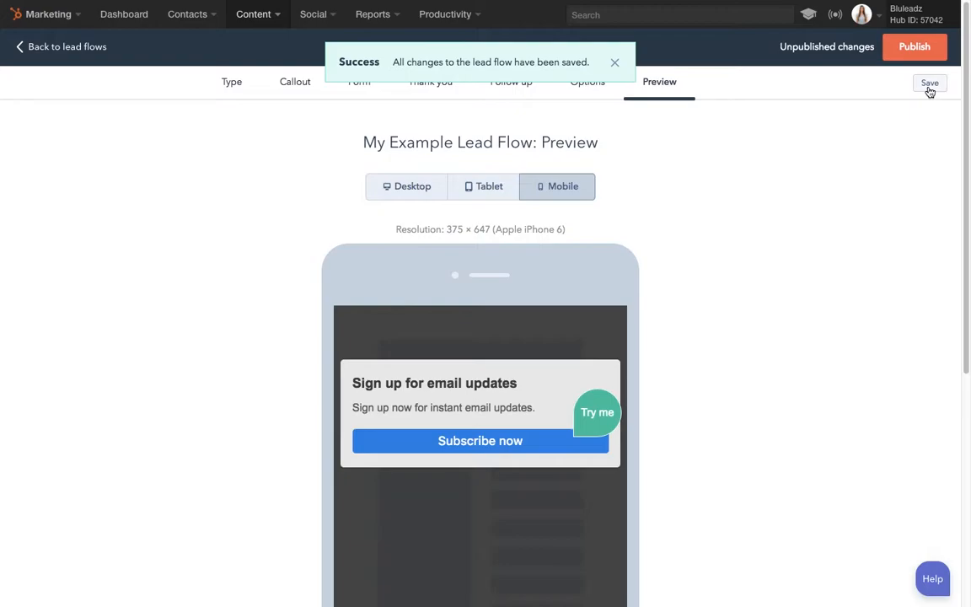